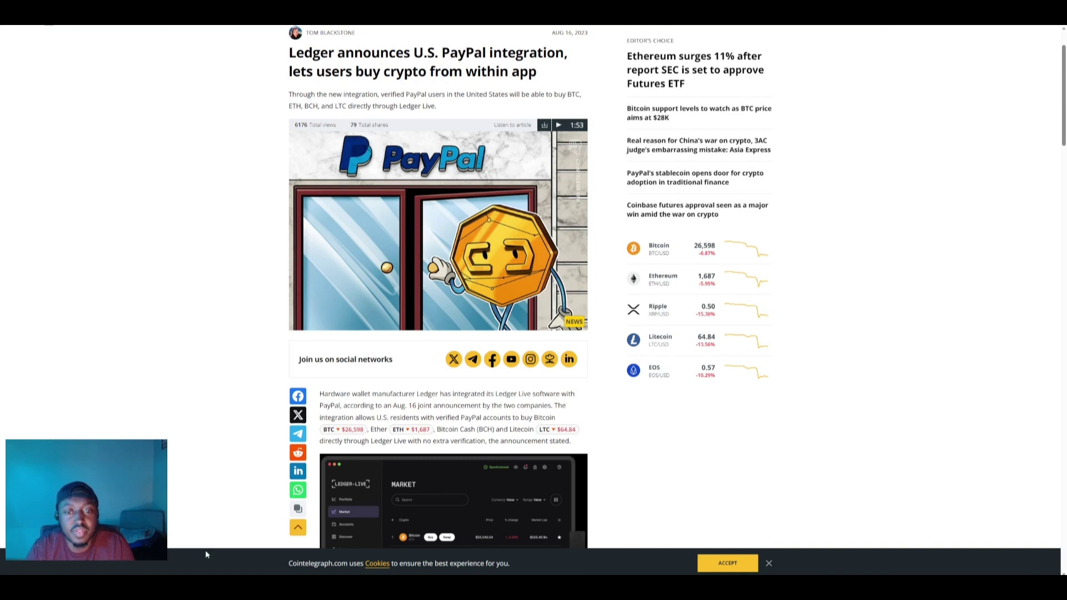
pyautogui.scroll(1, 206, 553)
pyautogui.scroll(-2, 266, 515)
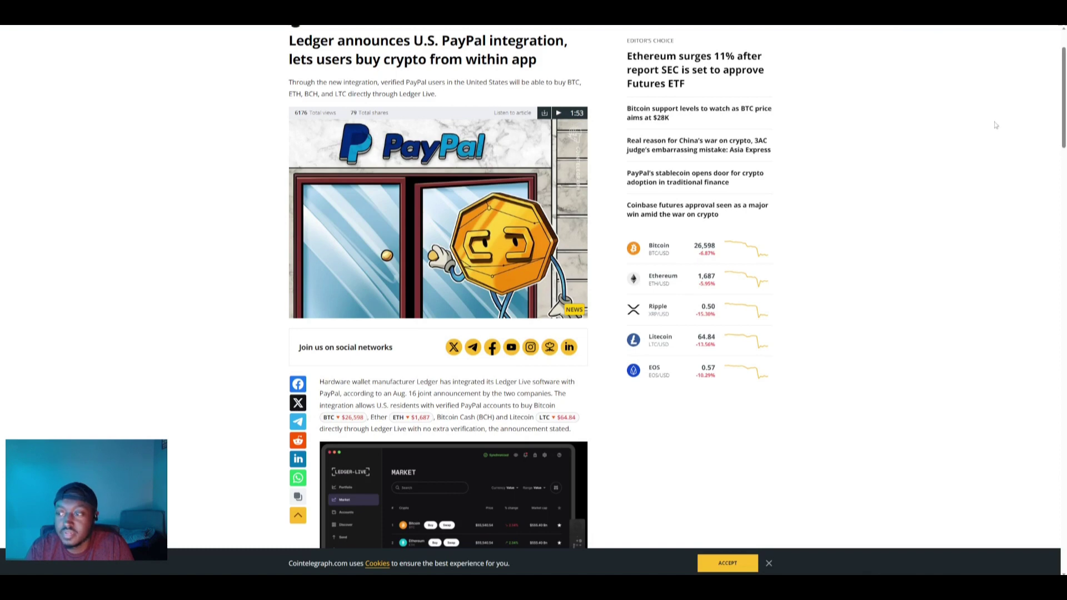
pyautogui.scroll(1, 792, 99)
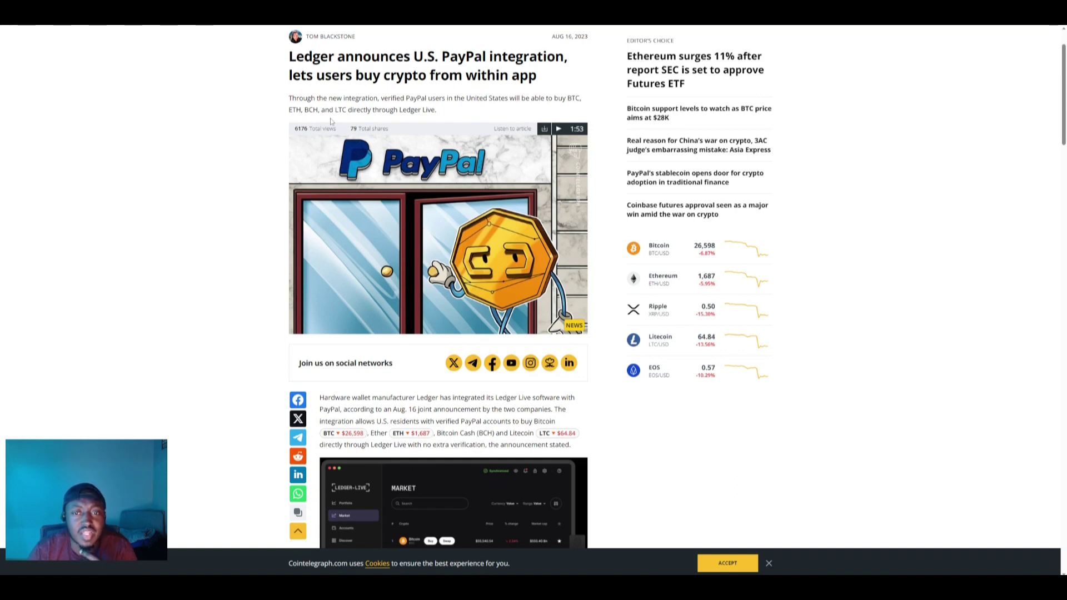
pyautogui.scroll(-2, 330, 120)
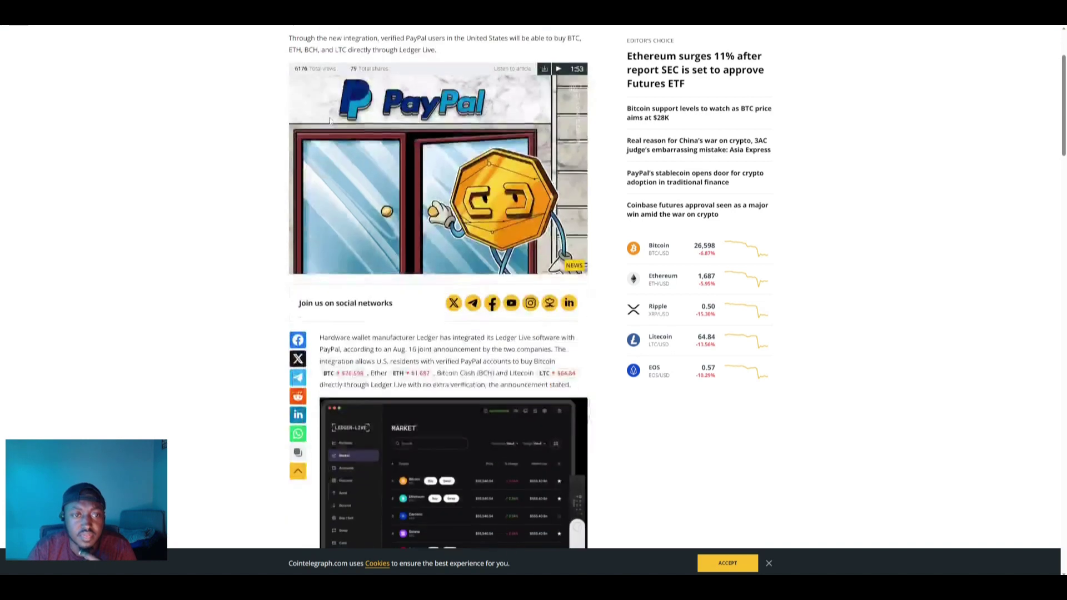
pyautogui.scroll(2, 330, 121)
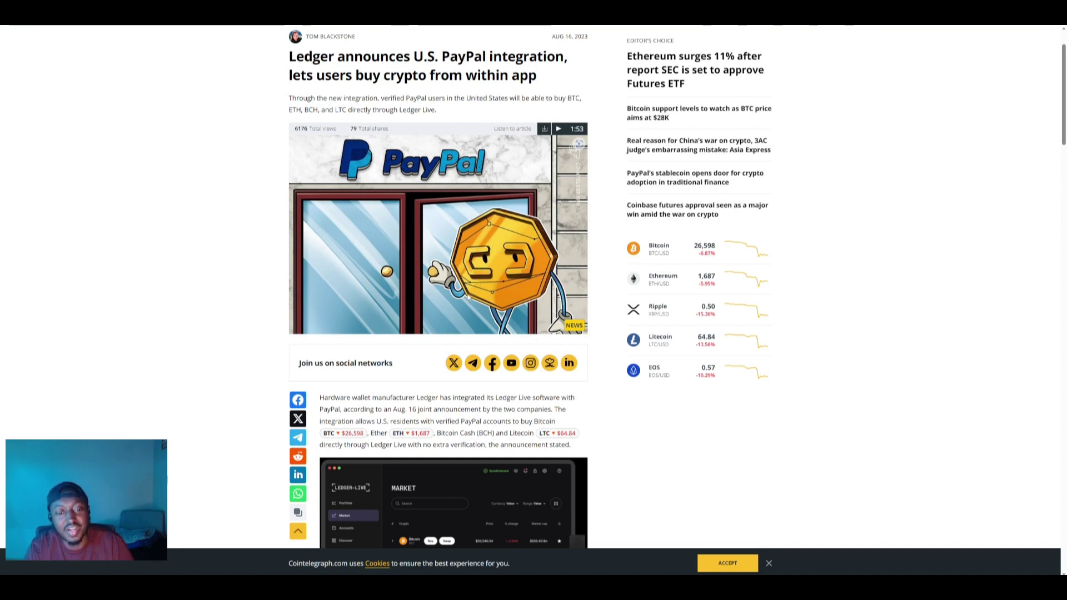
pyautogui.scroll(-1, 461, 299)
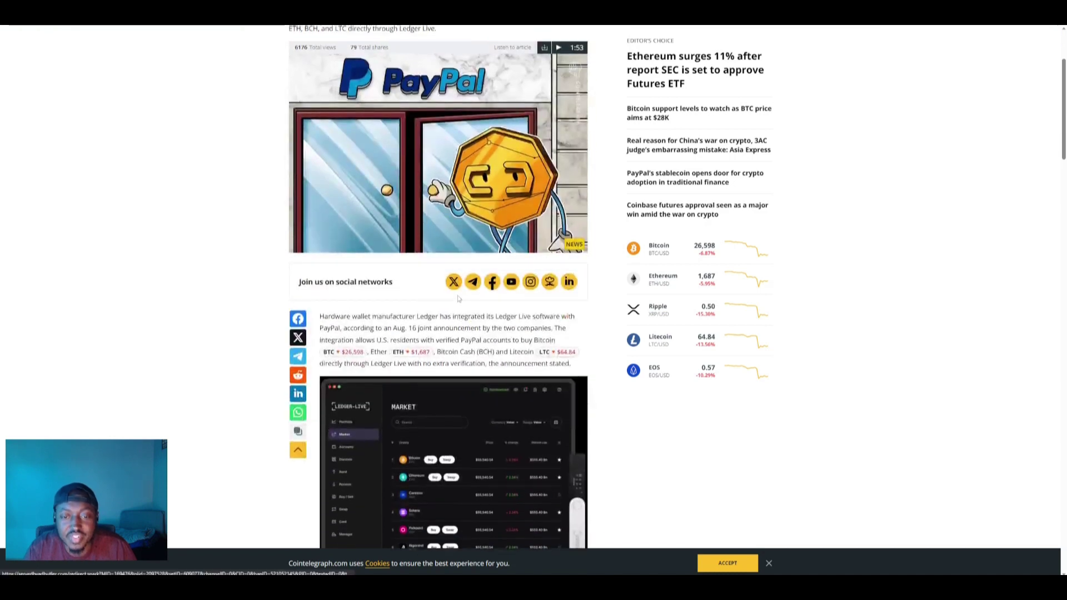
pyautogui.scroll(1, 459, 298)
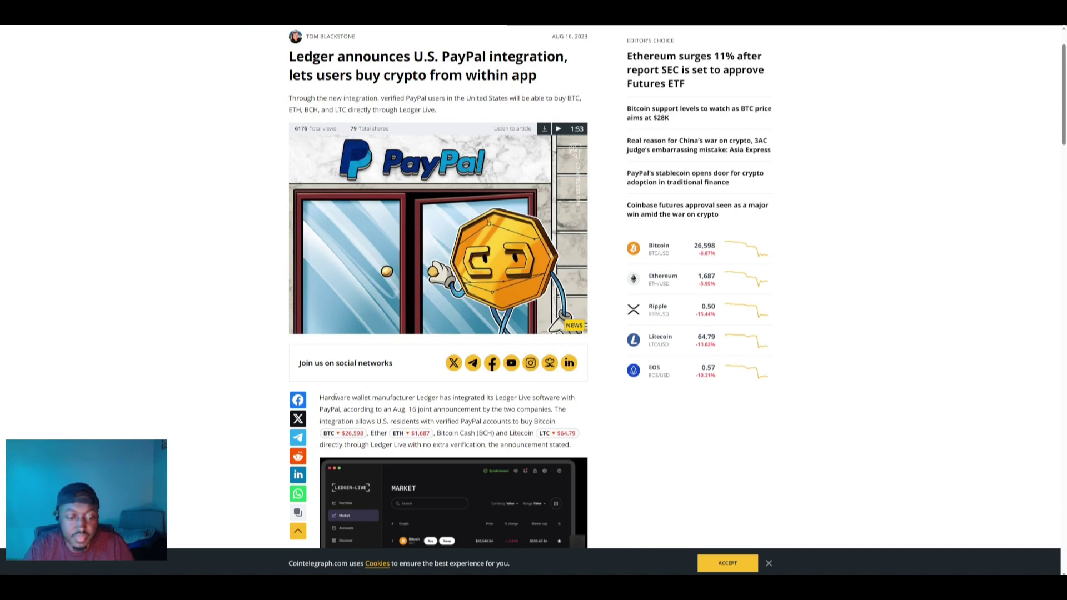
pyautogui.scroll(-1, 340, 409)
pyautogui.scroll(-1, 292, 399)
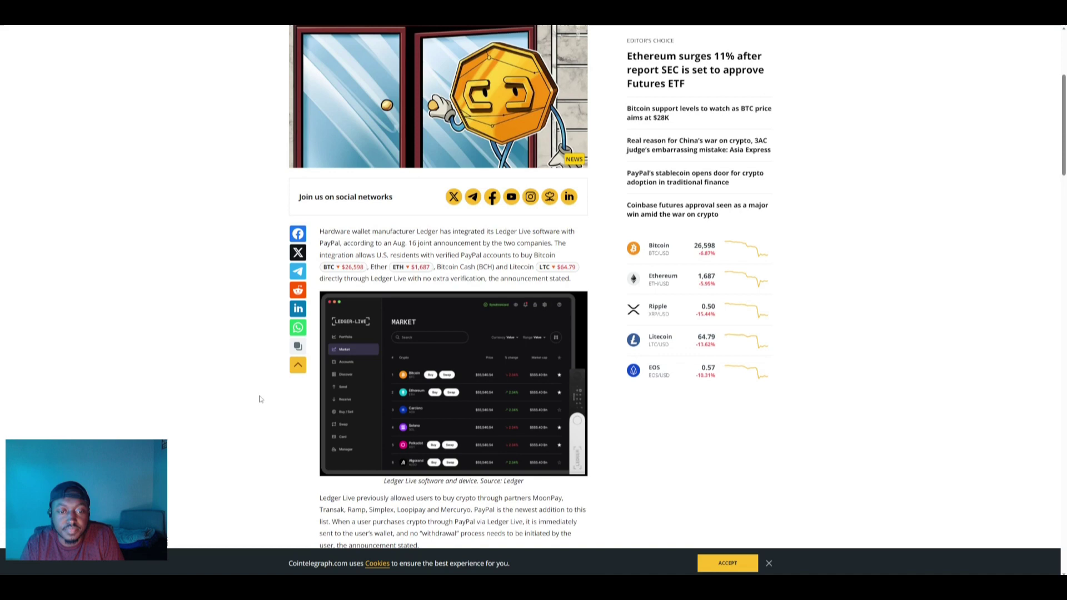
pyautogui.scroll(-1, 259, 399)
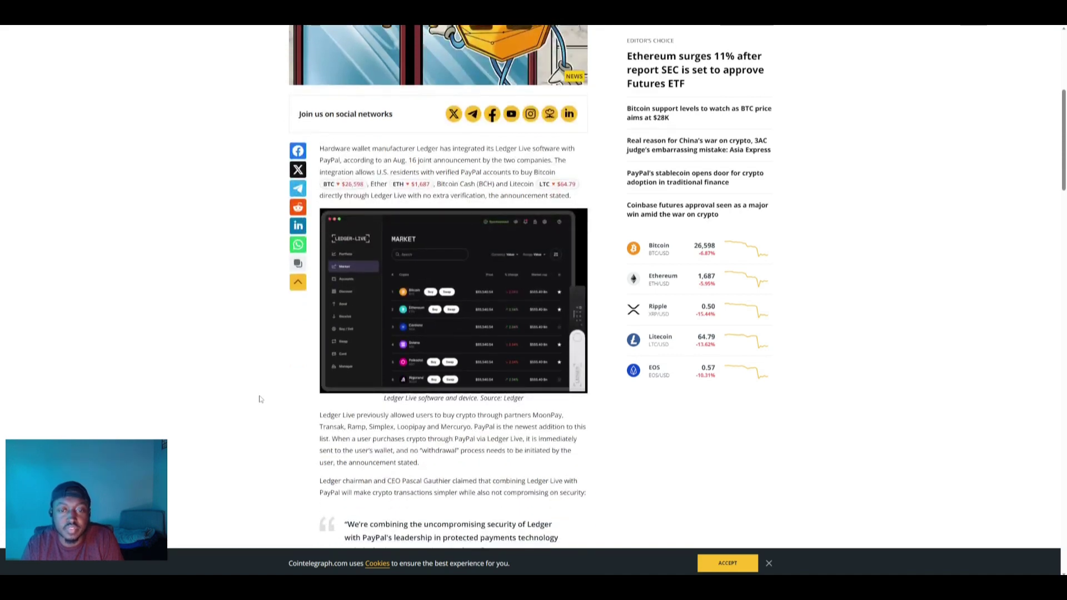
pyautogui.scroll(-1, 259, 399)
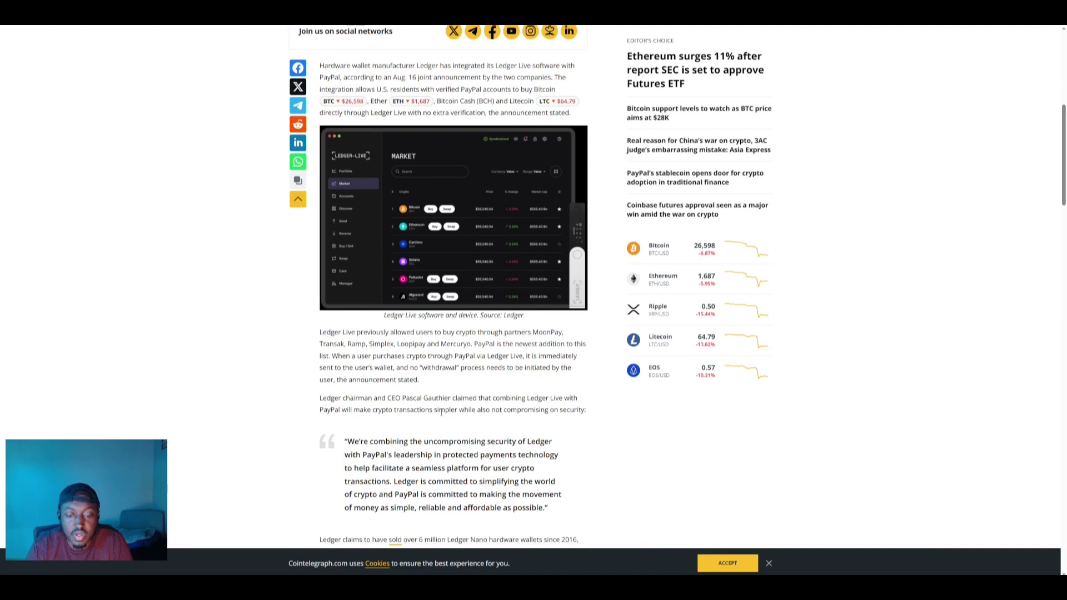
pyautogui.scroll(-1, 441, 414)
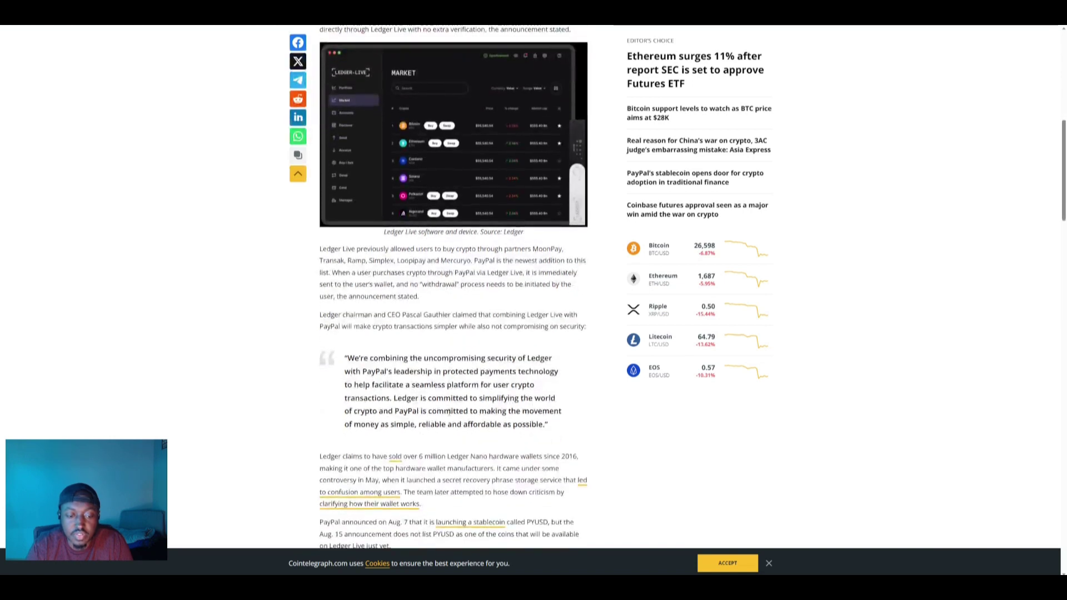
pyautogui.scroll(-1, 448, 413)
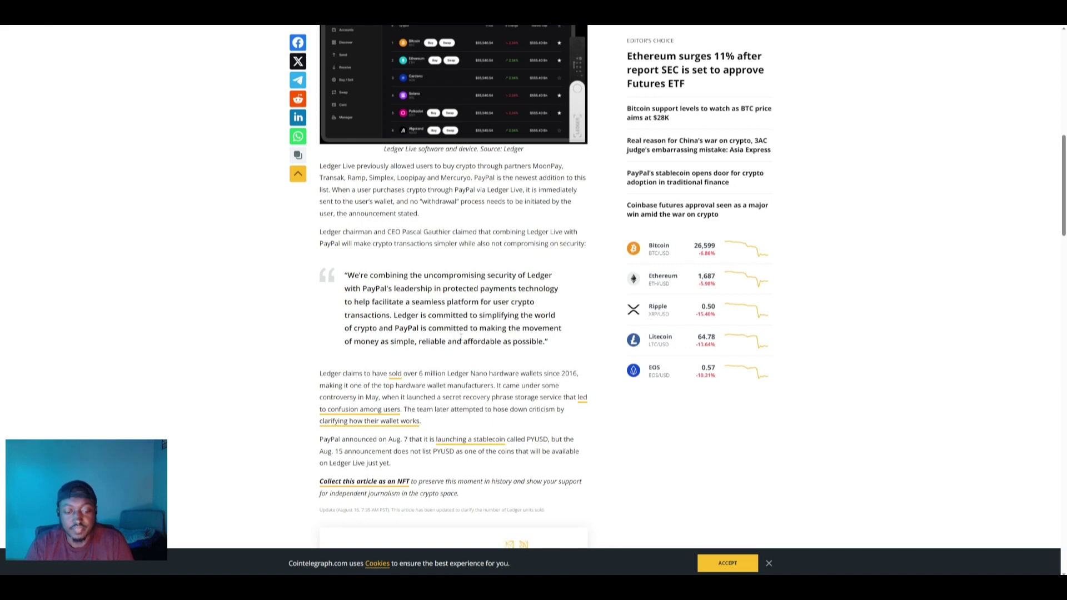
pyautogui.scroll(1, 461, 336)
pyautogui.scroll(1, 461, 336)
pyautogui.scroll(2, 460, 336)
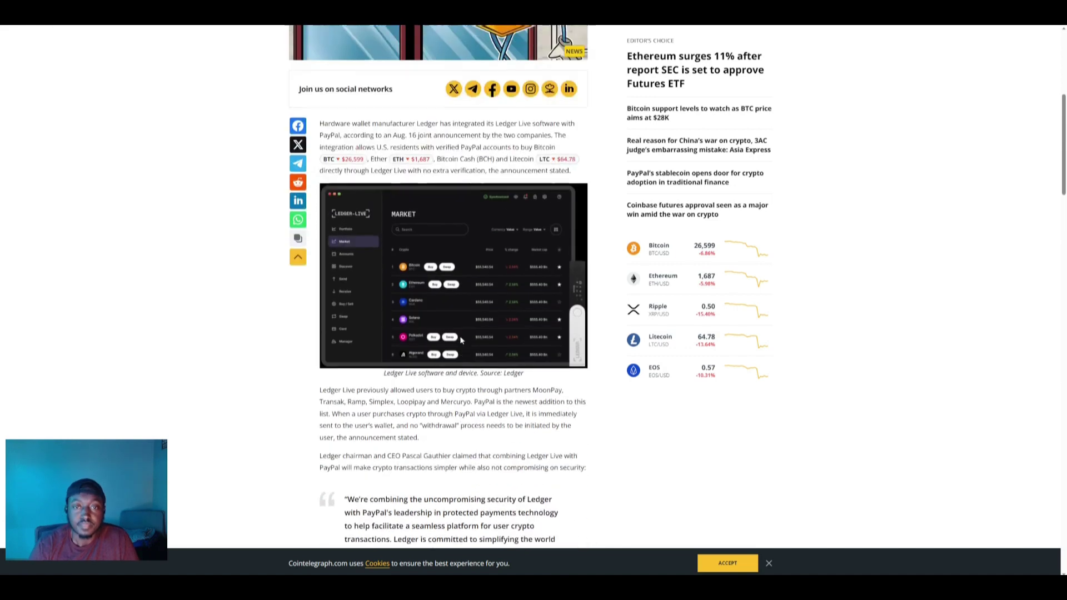
pyautogui.scroll(1, 459, 336)
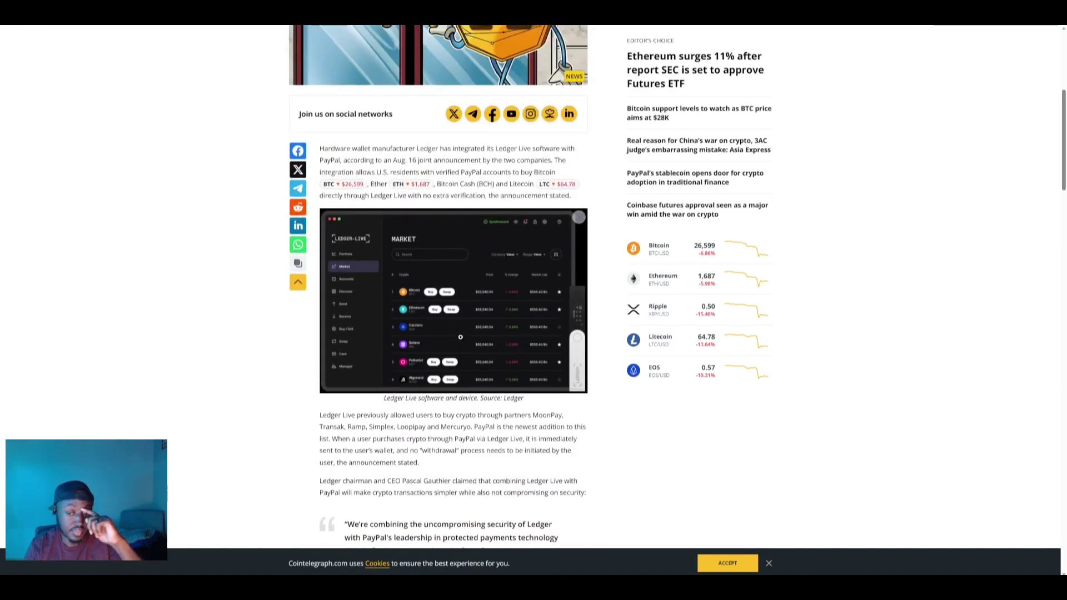
pyautogui.scroll(1, 459, 335)
pyautogui.scroll(1, 460, 336)
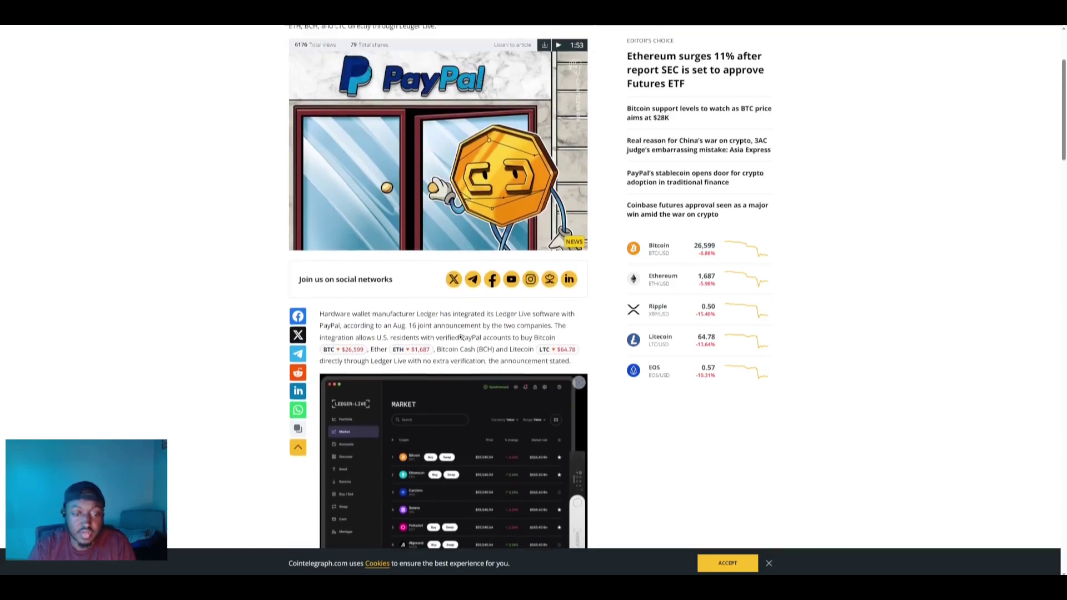
pyautogui.scroll(1, 460, 336)
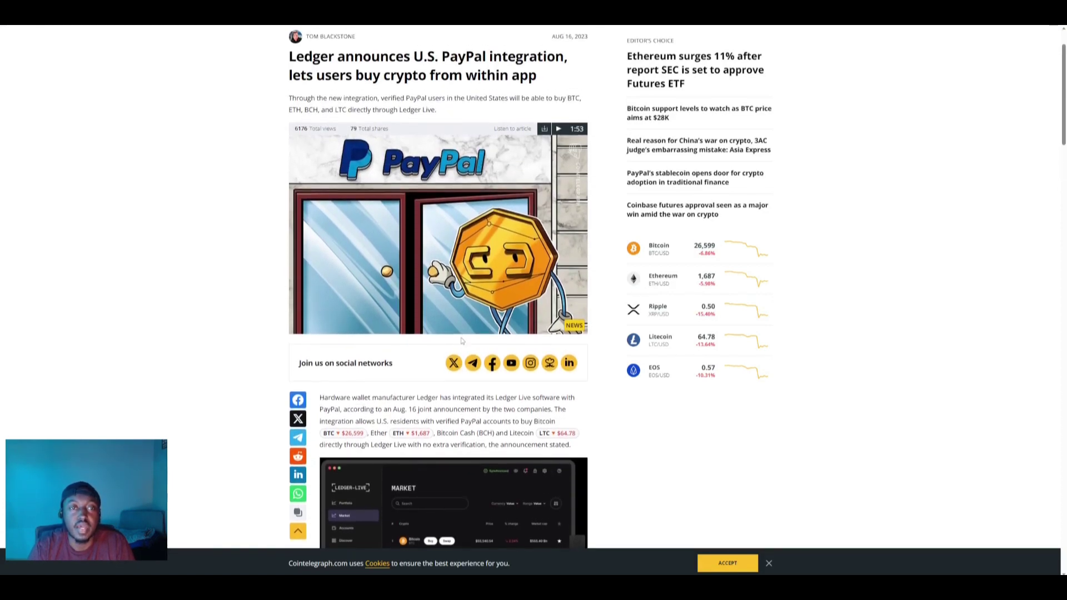